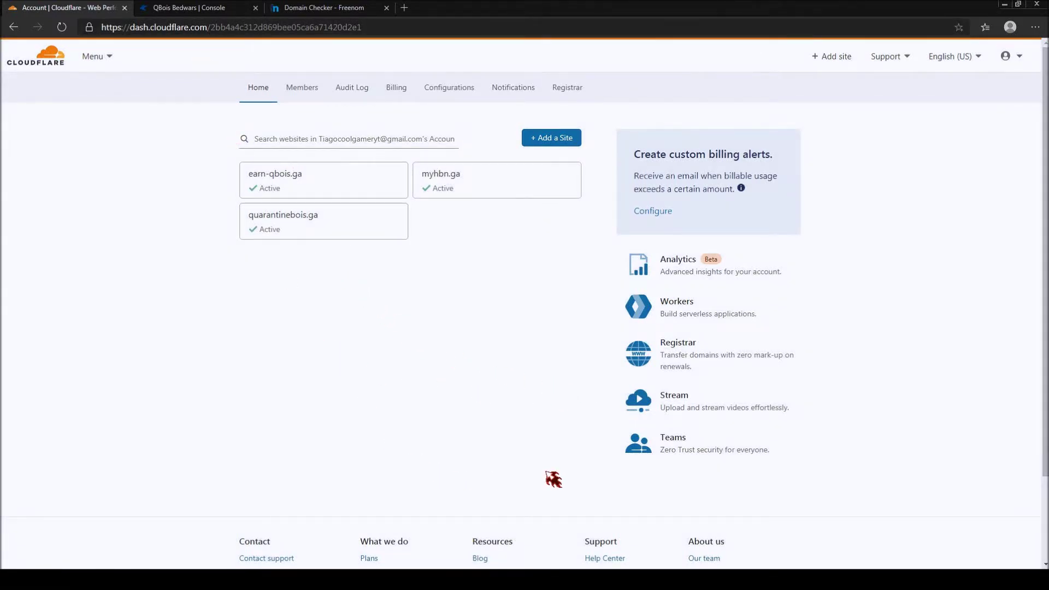
Glance at the server console, return to Cloudflare, then switch to the Freenom domain checker tab
left_click(186, 7)
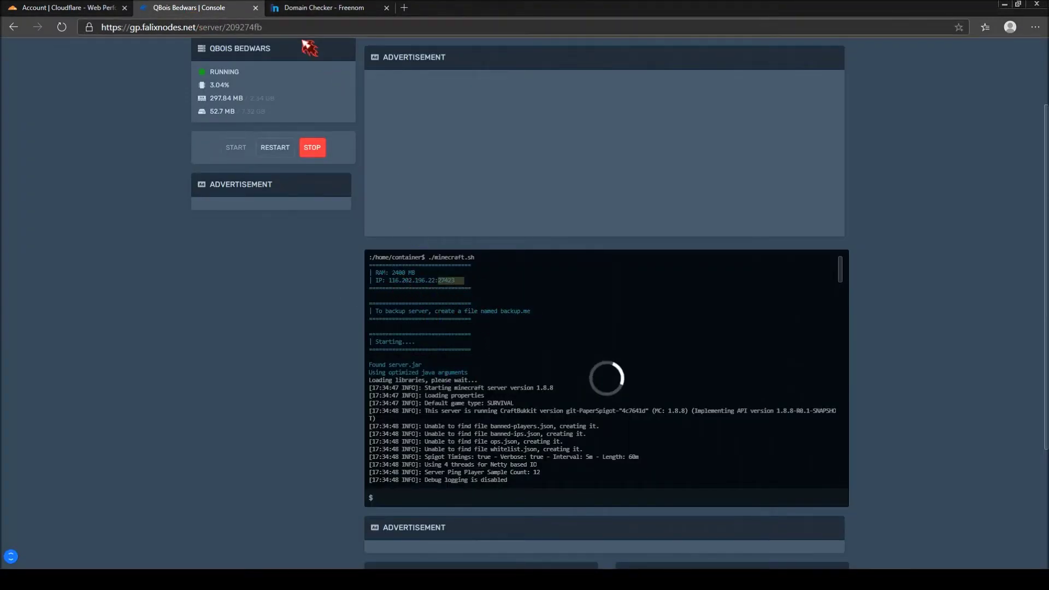
left_click(60, 9)
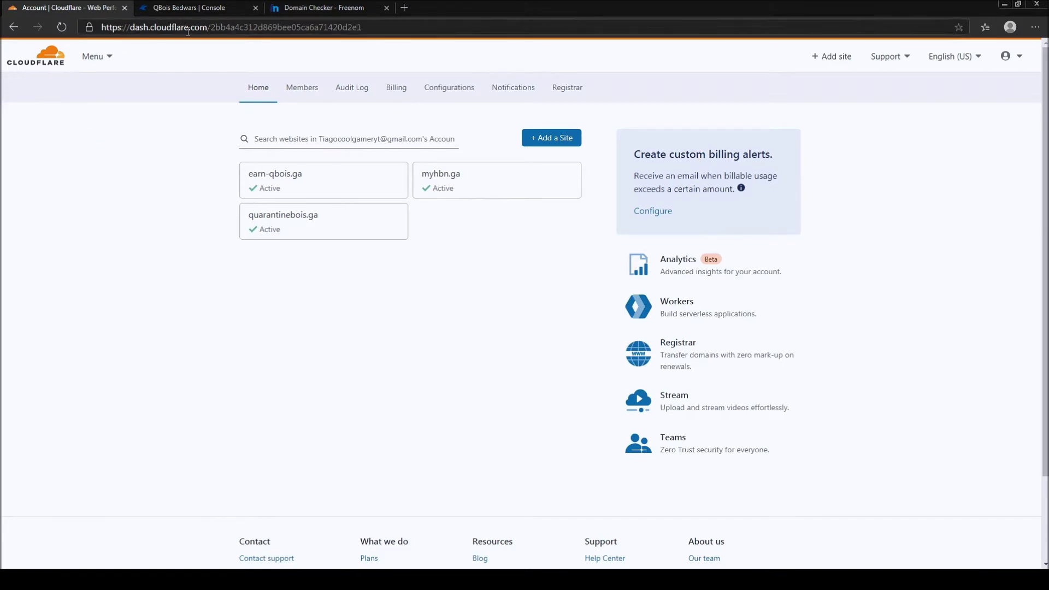
left_click(304, 16)
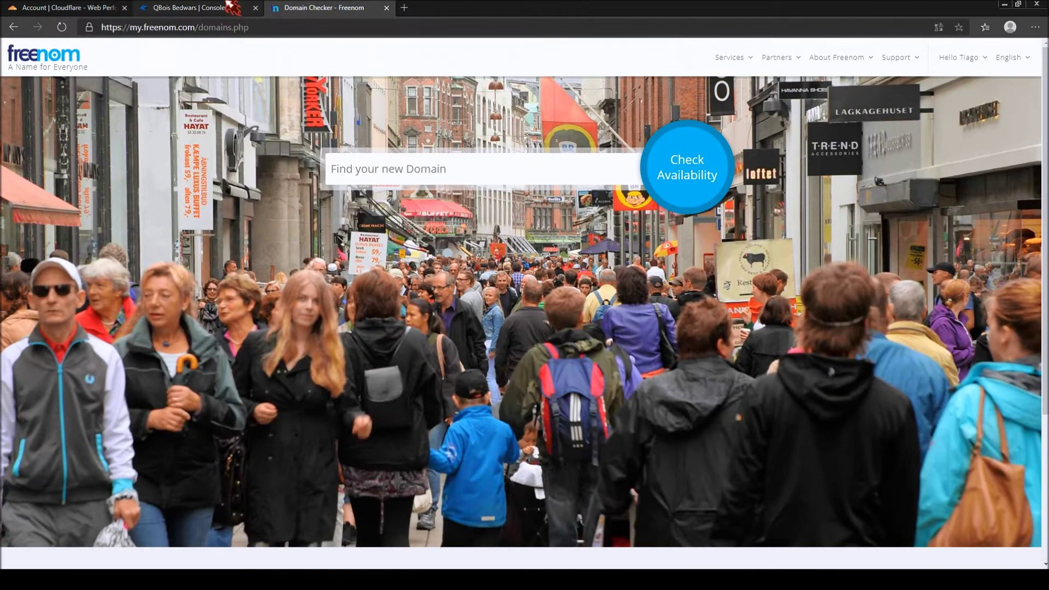
Search Freenom for the domain name 'qboisbedwars'
left_click(398, 170)
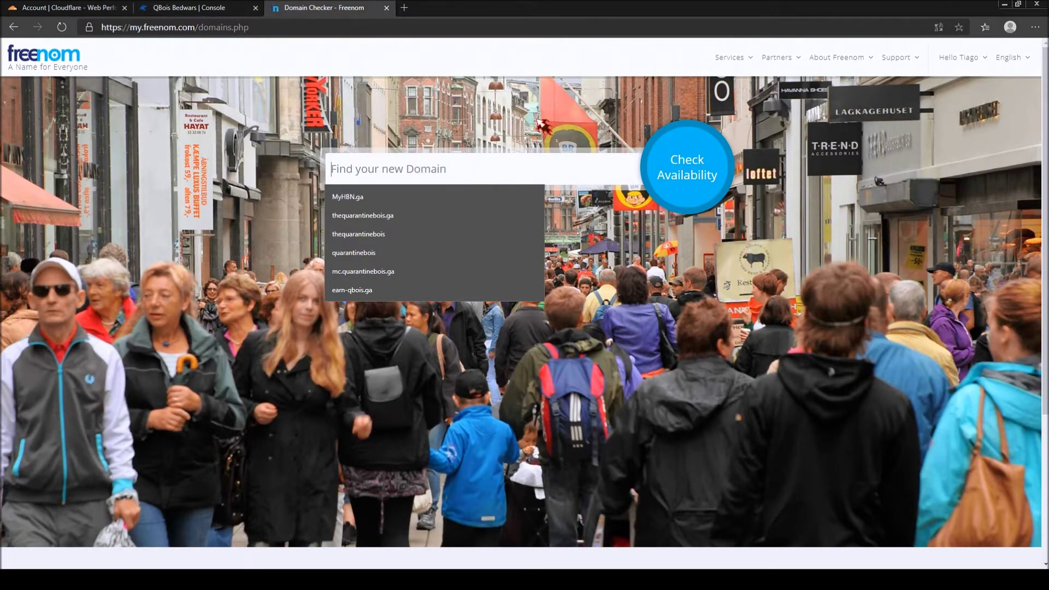
type("qboisbedwars")
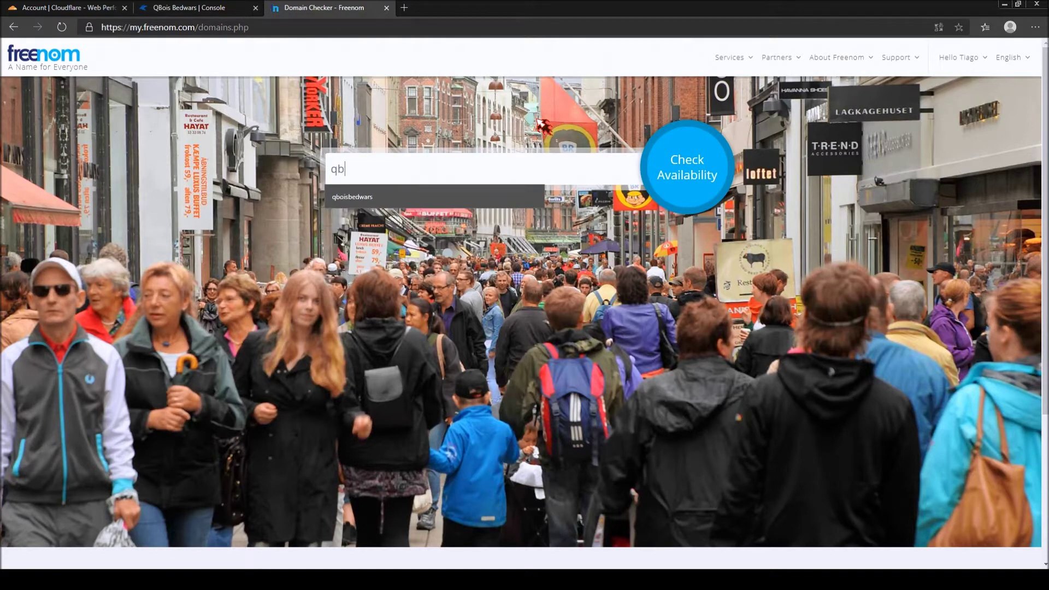
left_click(686, 171)
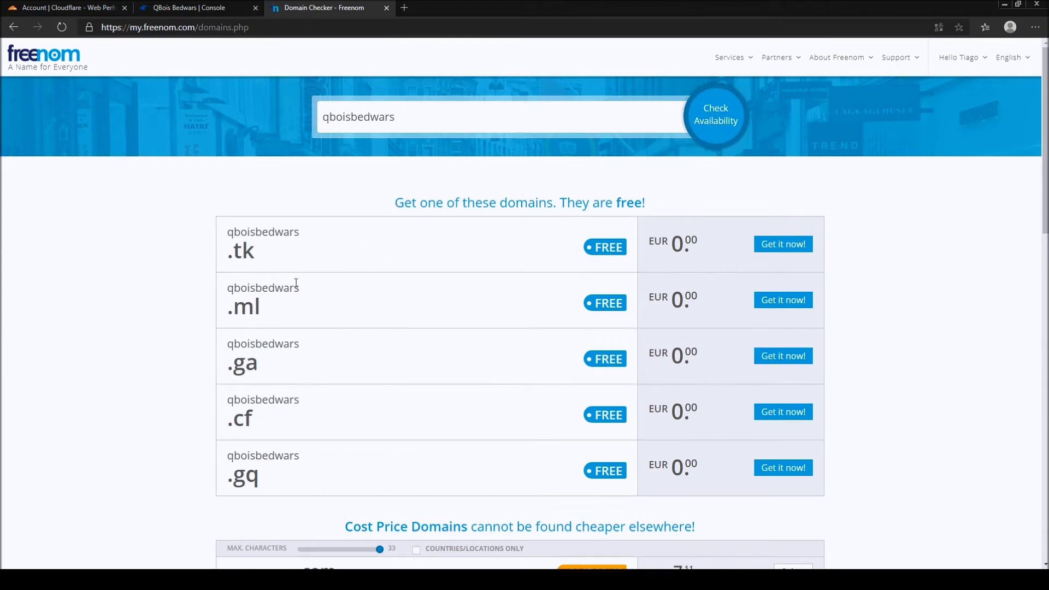
left_click_drag(393, 203, 672, 202)
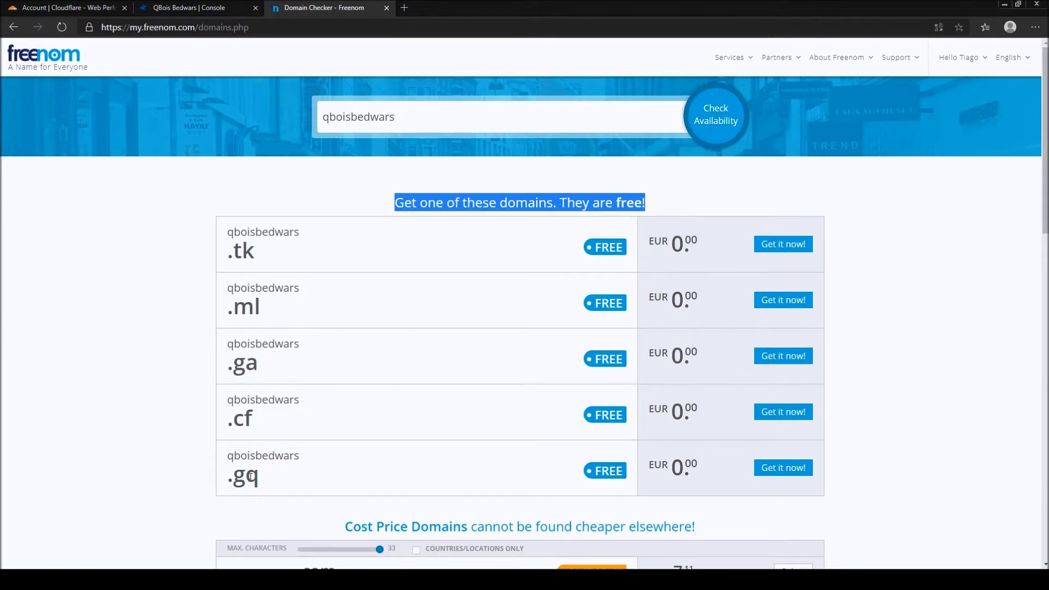
scroll(368, 466, "down", 3)
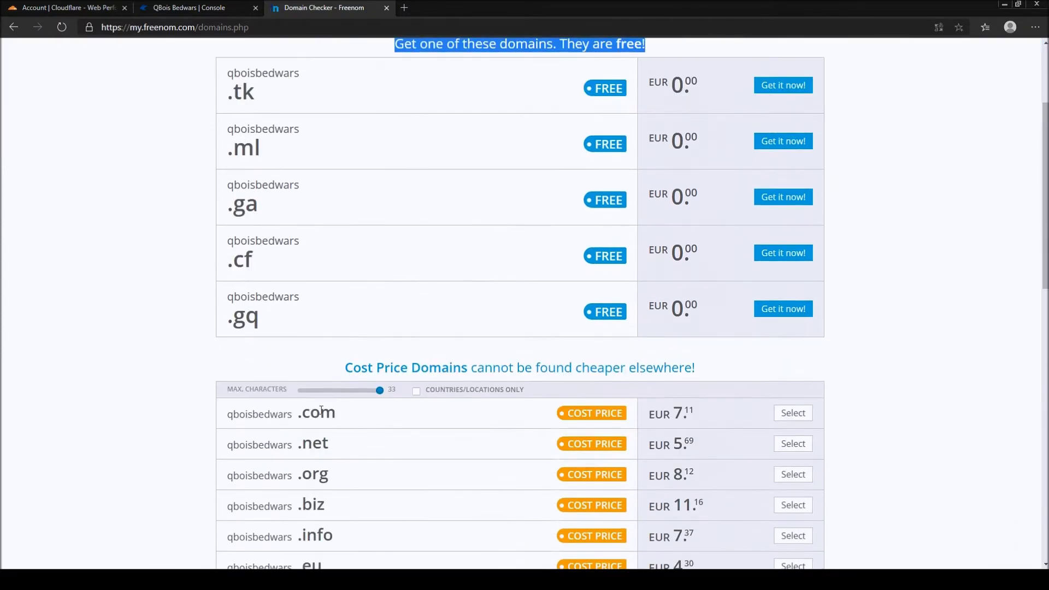
Look over the offered domain endings and prices, then claim the free qboisbedwars.ga
double_click(260, 413)
left_click(393, 423)
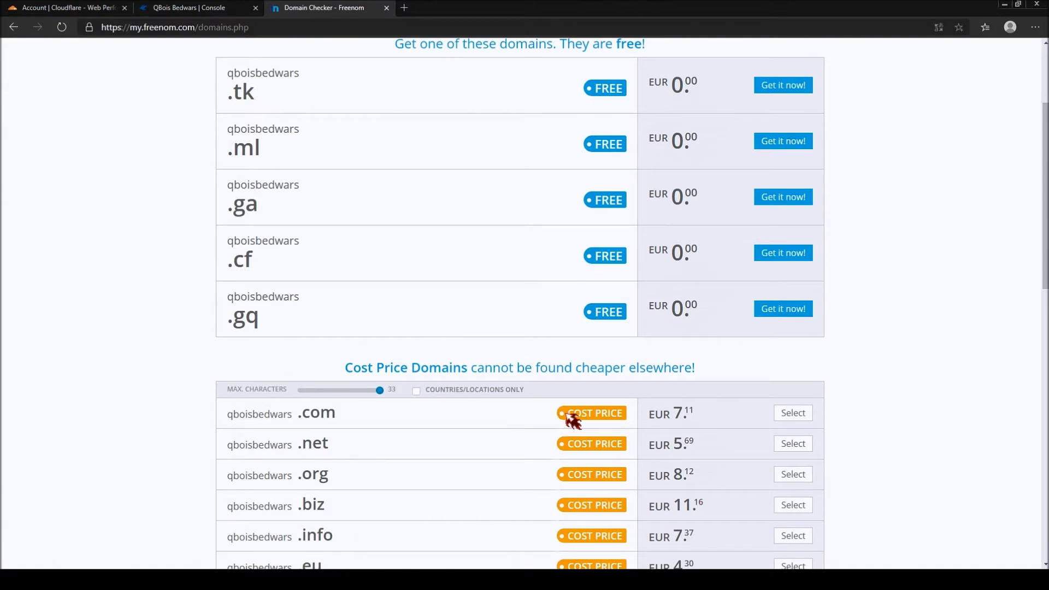
left_click_drag(711, 421, 631, 423)
scroll(682, 426, "down", 14)
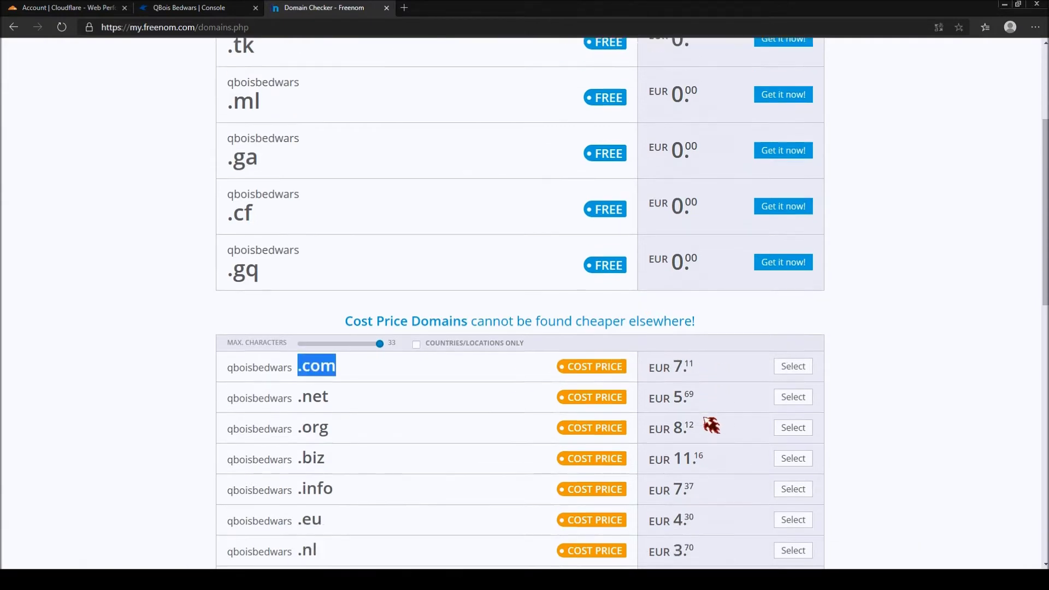
scroll(601, 415, "up", 16)
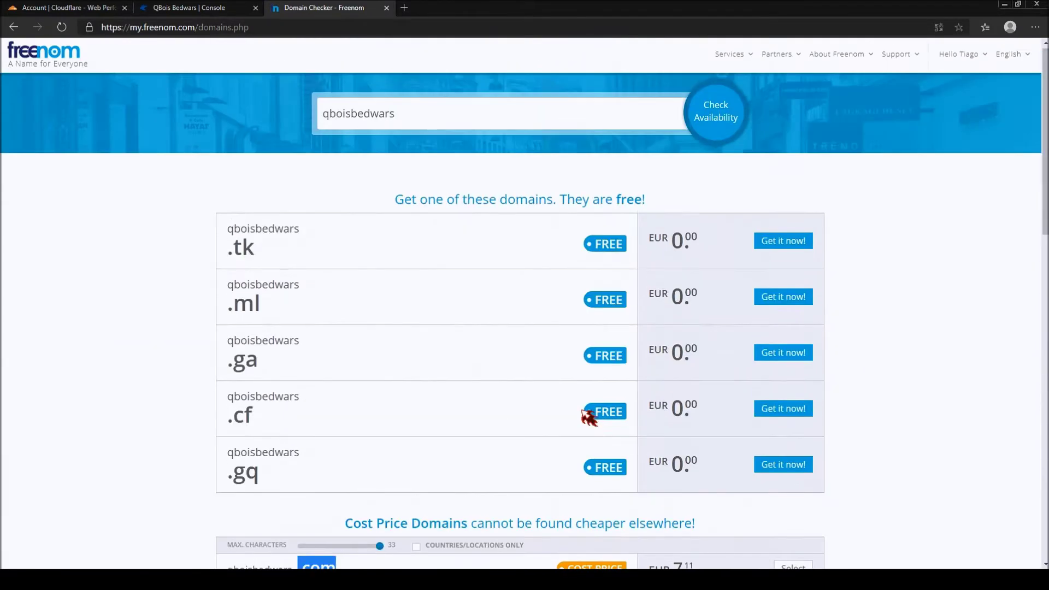
scroll(590, 415, "down", 2)
scroll(406, 440, "down", 2)
left_click_drag(691, 413, 656, 414)
left_click(675, 388)
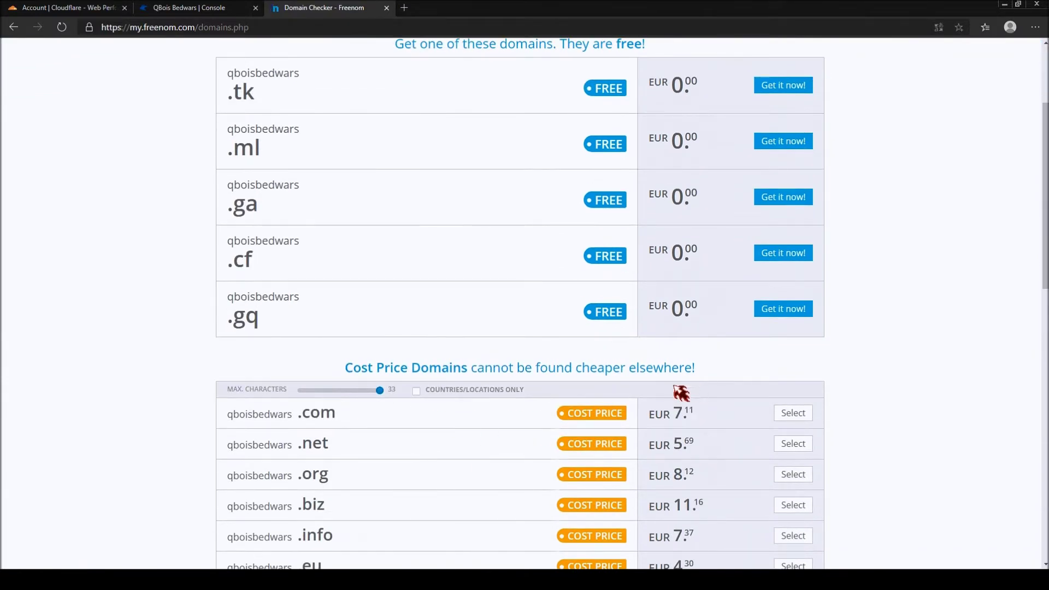
scroll(533, 335, "up", 2)
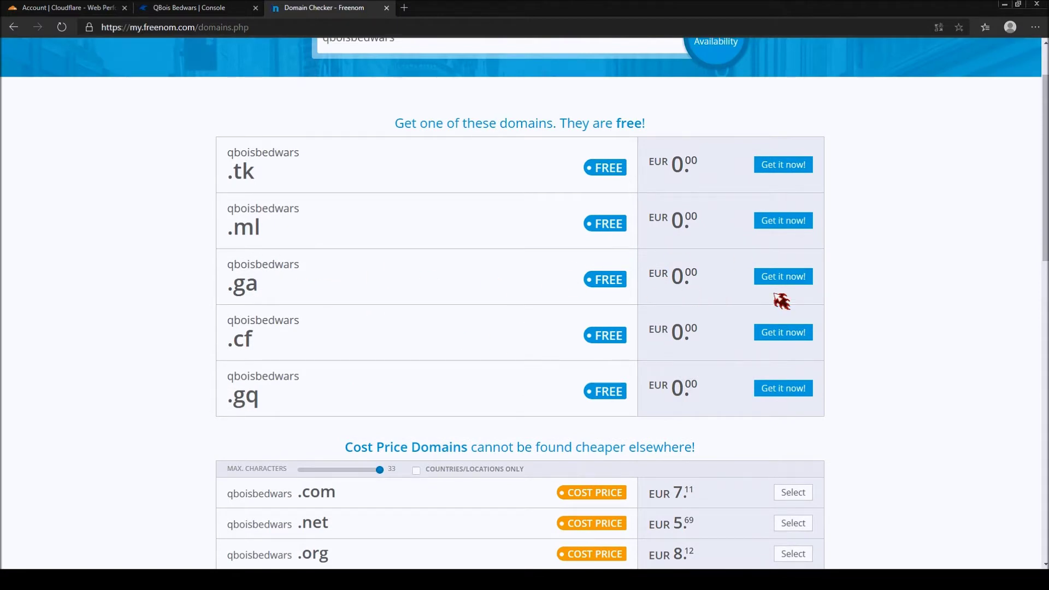
left_click(771, 276)
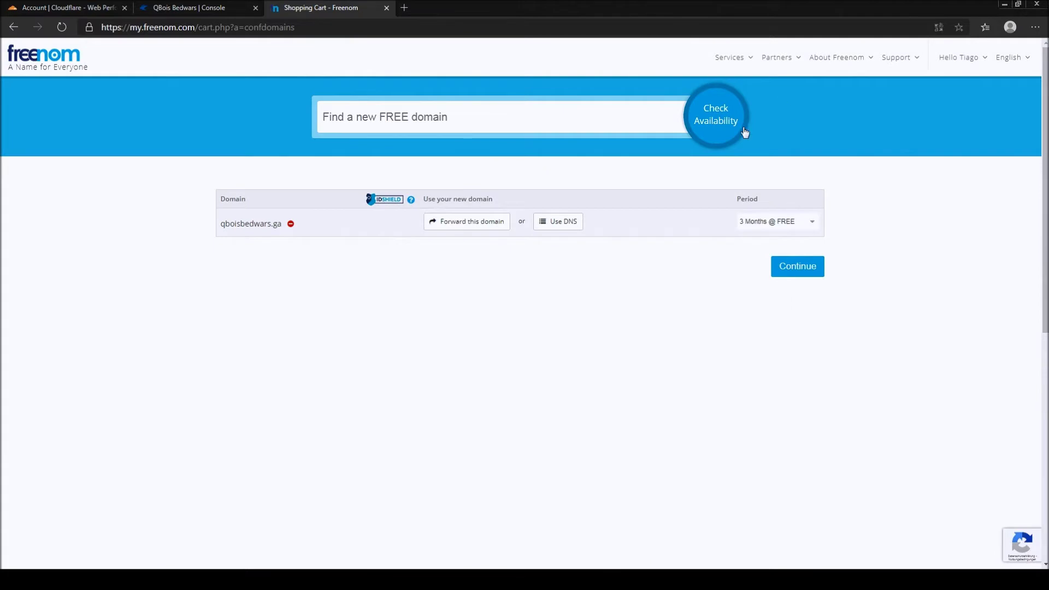
Change the qboisbedwars.ga registration period to '12 Months @ FREE'
left_click_drag(765, 201, 722, 203)
left_click(769, 201)
left_click(794, 224)
left_click(797, 440)
double_click(743, 200)
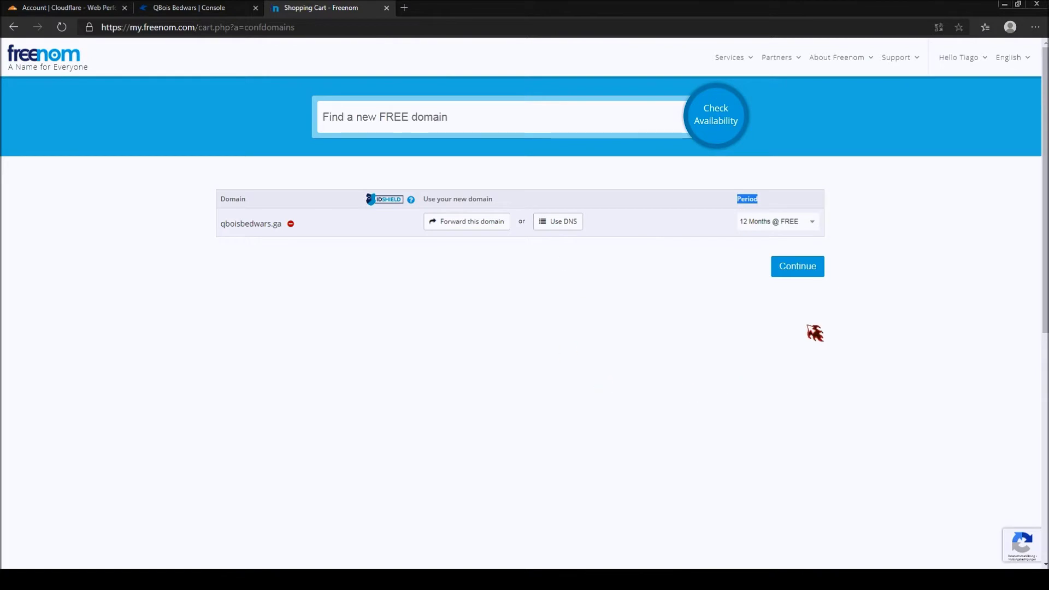
left_click(560, 232)
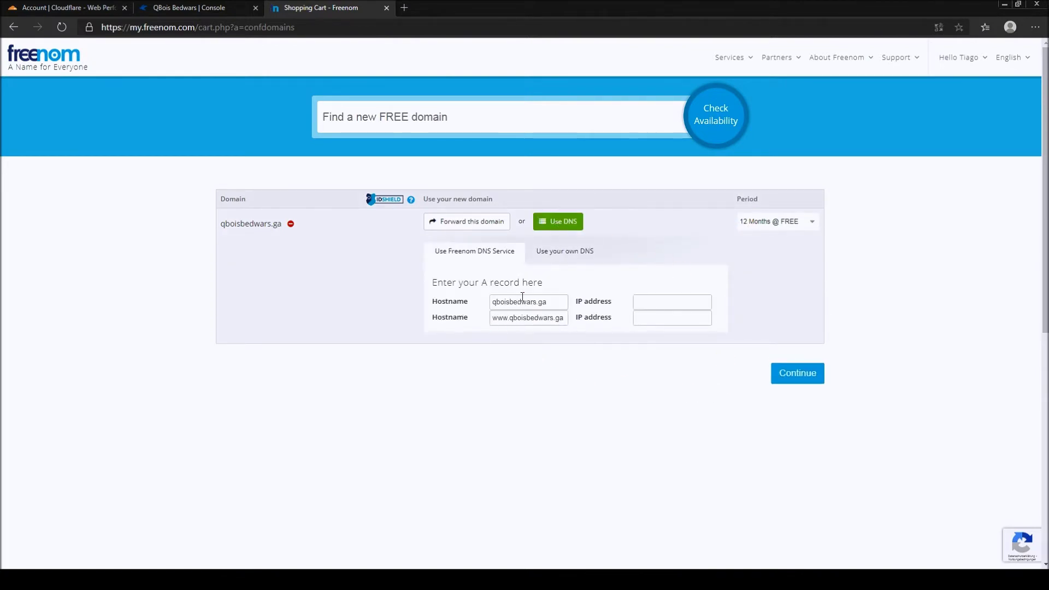
Look over the Freenom DNS form with the qboisbedwars.ga and www hostnames
left_click_drag(437, 255, 514, 276)
left_click(514, 276)
left_click_drag(471, 304, 429, 304)
left_click_drag(561, 304, 512, 303)
left_click_drag(490, 318, 566, 320)
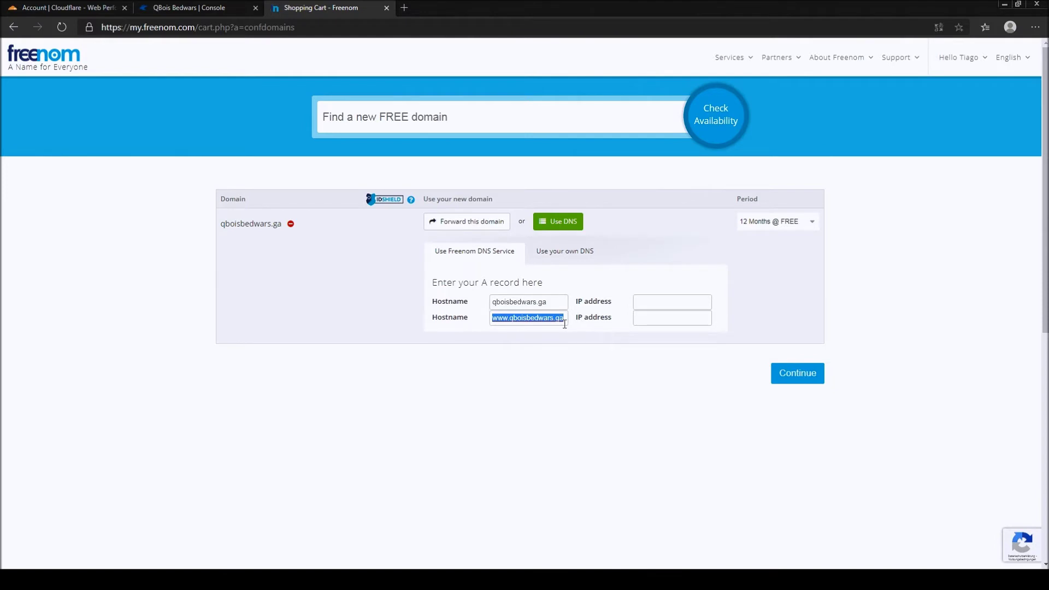
left_click(566, 319)
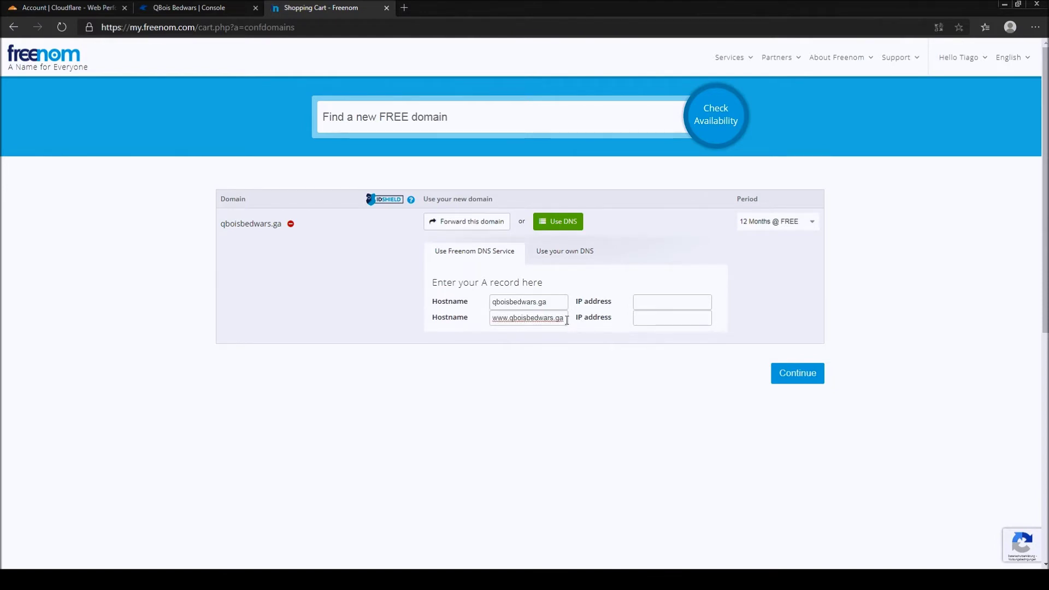
mouse_move(473, 323)
left_mouse_down()
mouse_move(435, 325)
mouse_move(461, 324)
left_mouse_up()
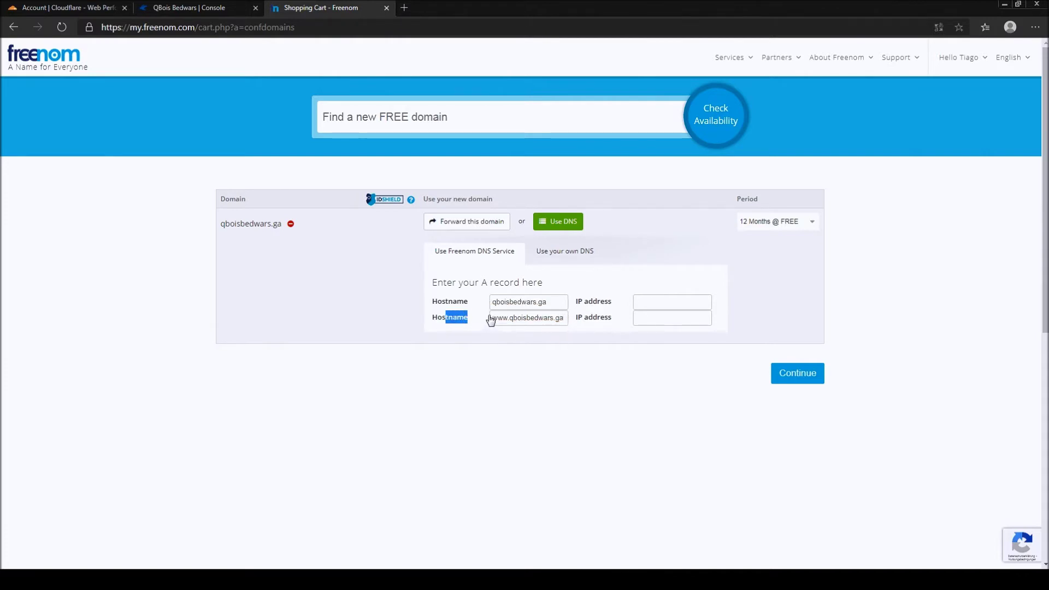
left_click_drag(493, 316, 563, 319)
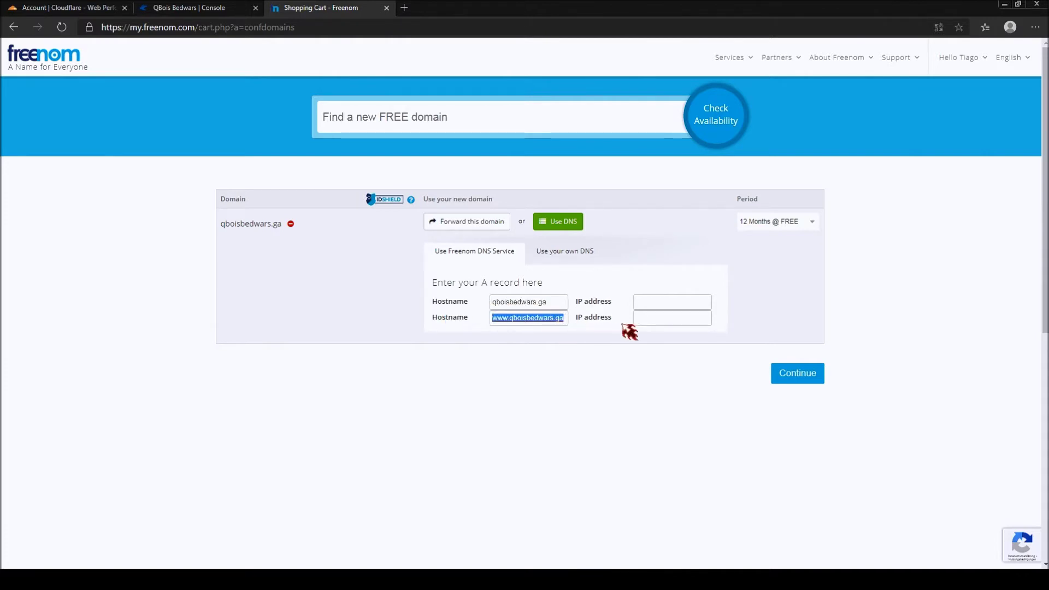
Set both hostnames' IP addresses to 116.202.196.22 and continue to checkout
left_click(656, 306)
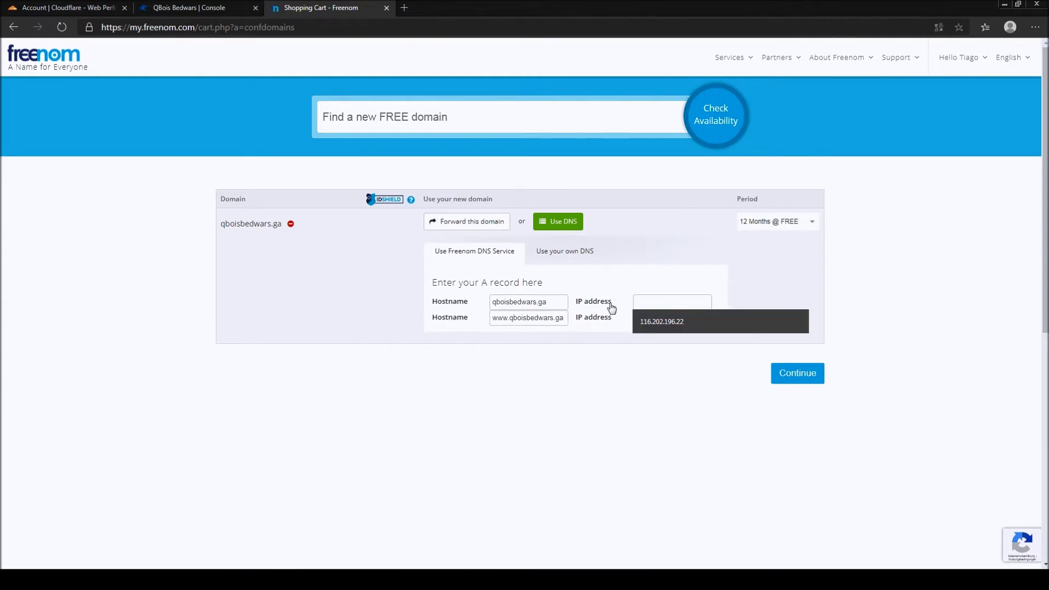
left_click(645, 301)
left_click(656, 301)
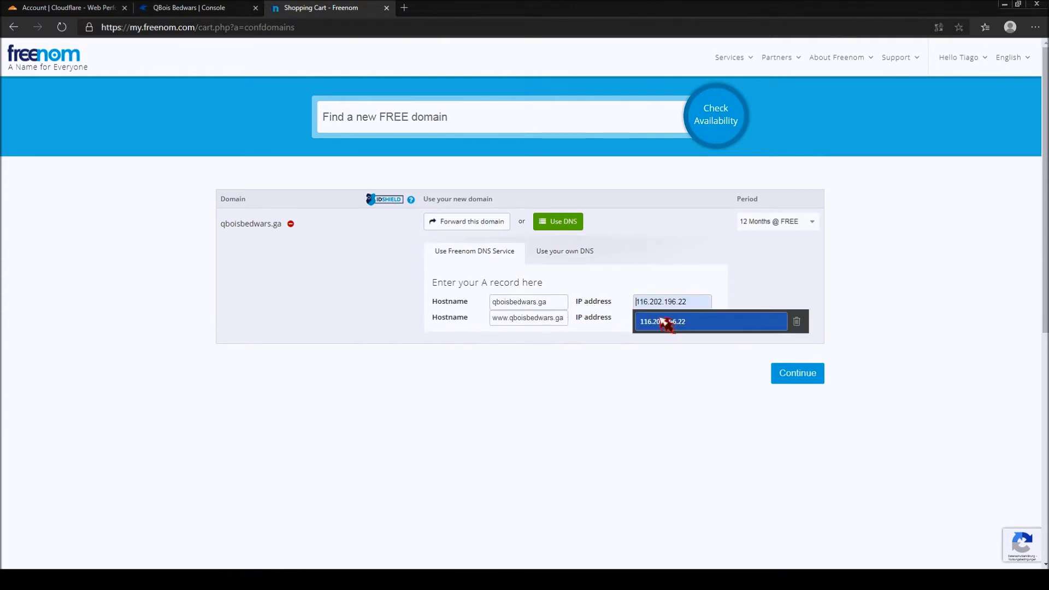
left_click(666, 322)
left_click(644, 318)
left_click(676, 339)
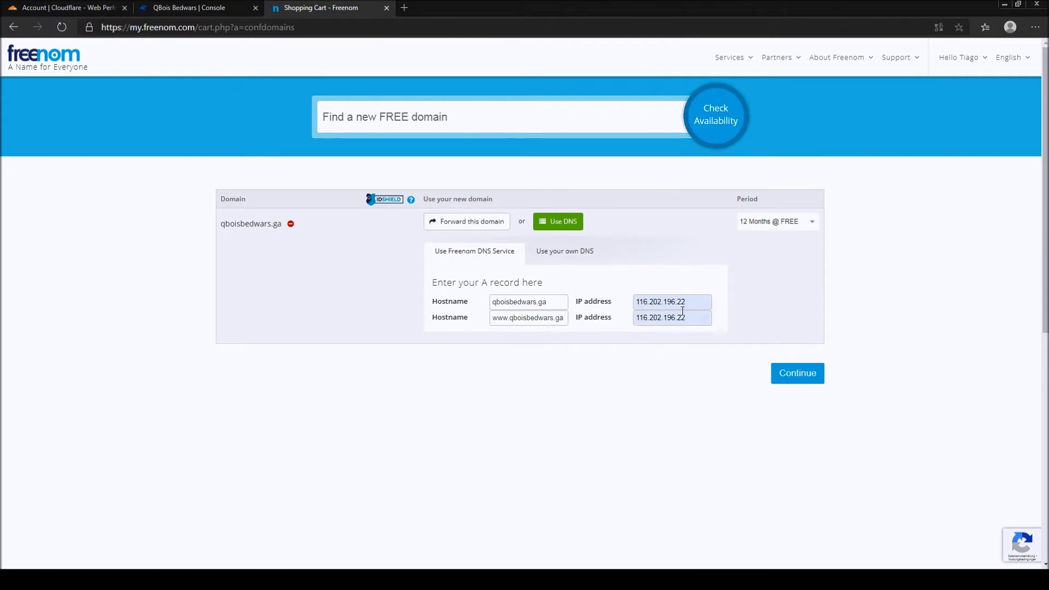
left_click_drag(683, 304, 625, 311)
left_click(771, 303)
left_click(794, 379)
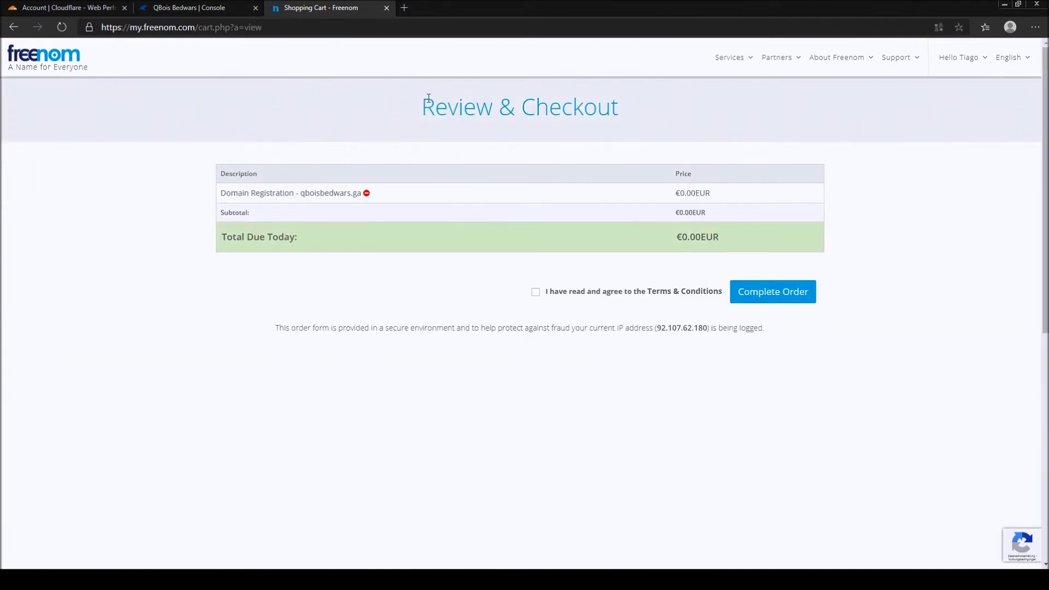
Agree to the Terms & Conditions and place the €0.00 order for qboisbedwars.ga
left_click(535, 291)
scroll(273, 229, "down", 1)
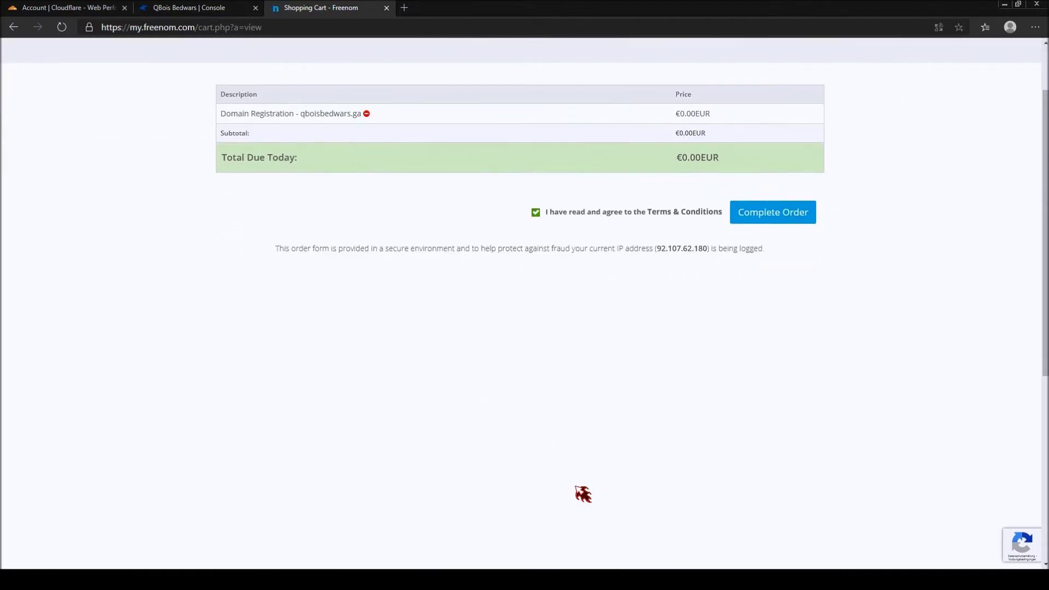
scroll(547, 445, "down", 5)
scroll(479, 368, "up", 6)
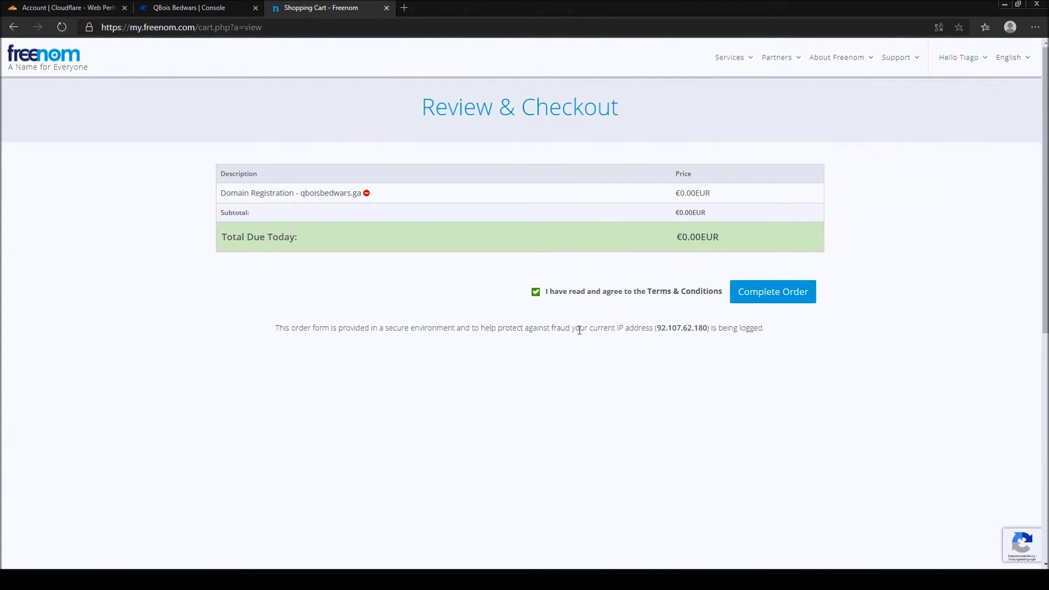
triple_click(251, 295)
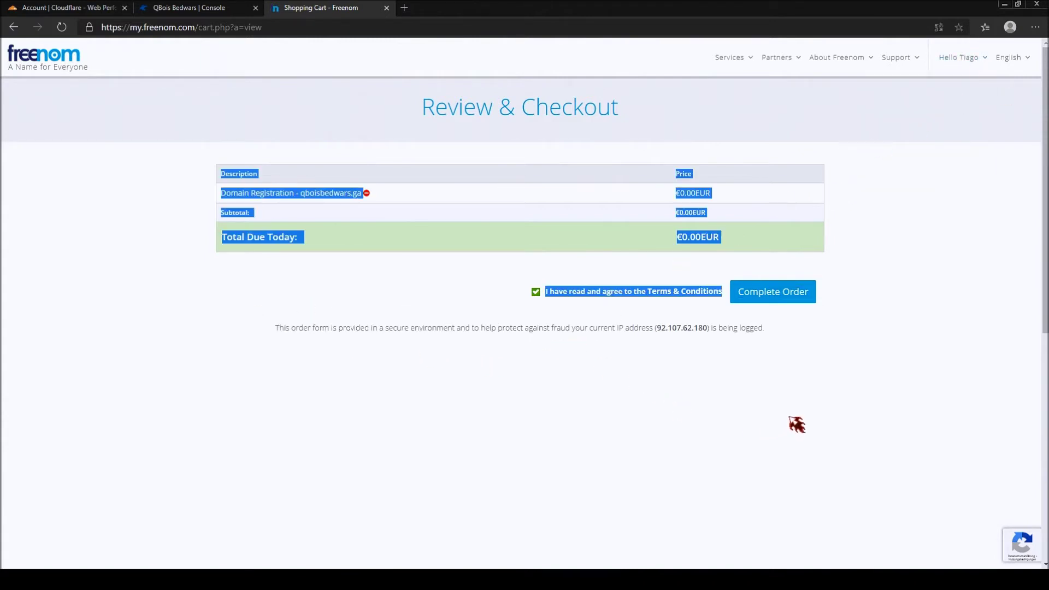
left_click(838, 240)
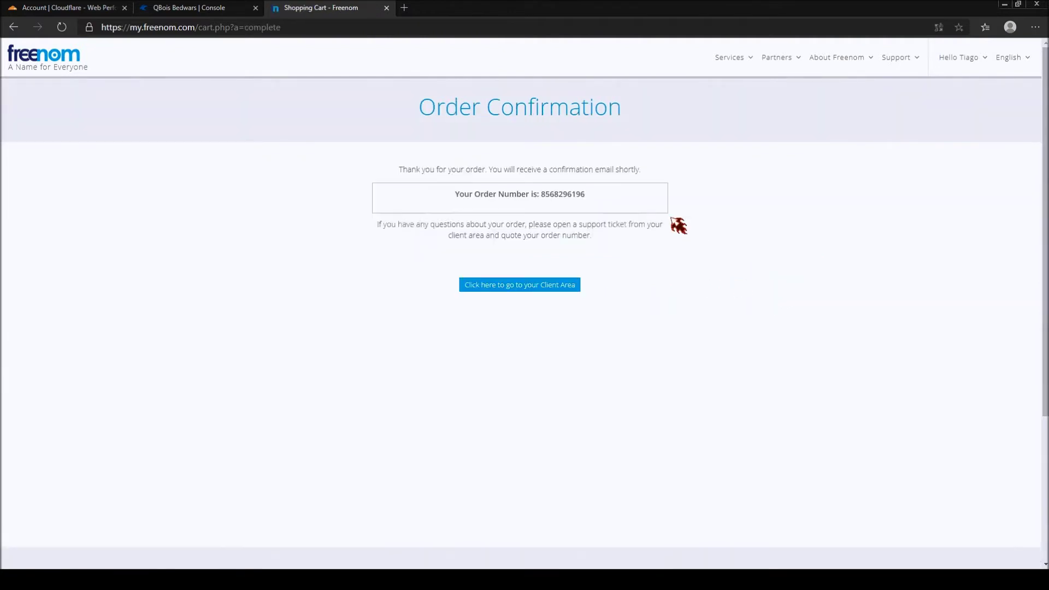
Read the order confirmation and thank-you message, then head for the client area
left_click_drag(421, 109, 643, 120)
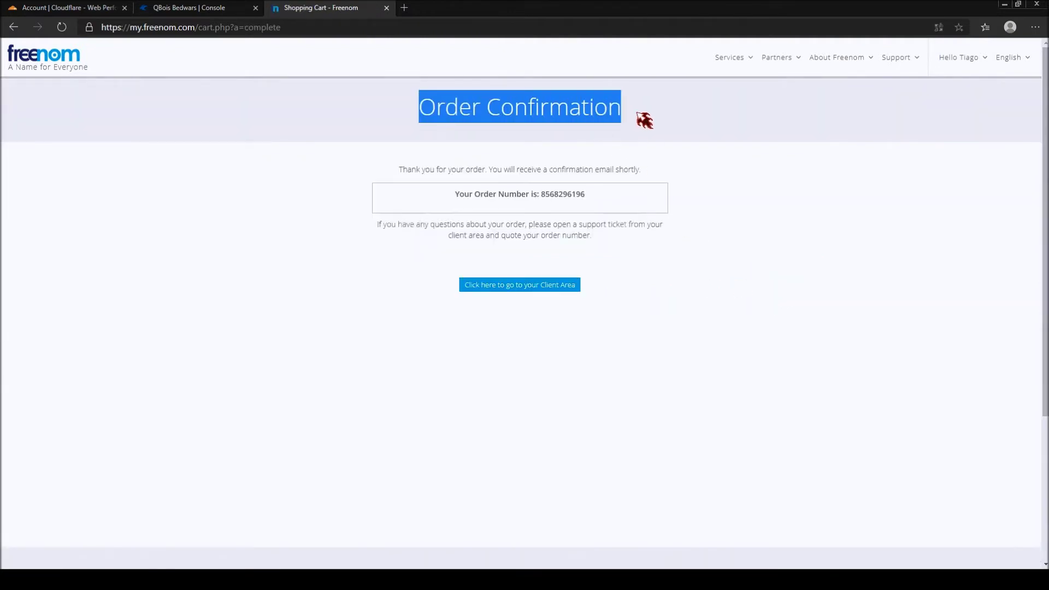
left_click(643, 119)
left_click_drag(403, 170, 516, 171)
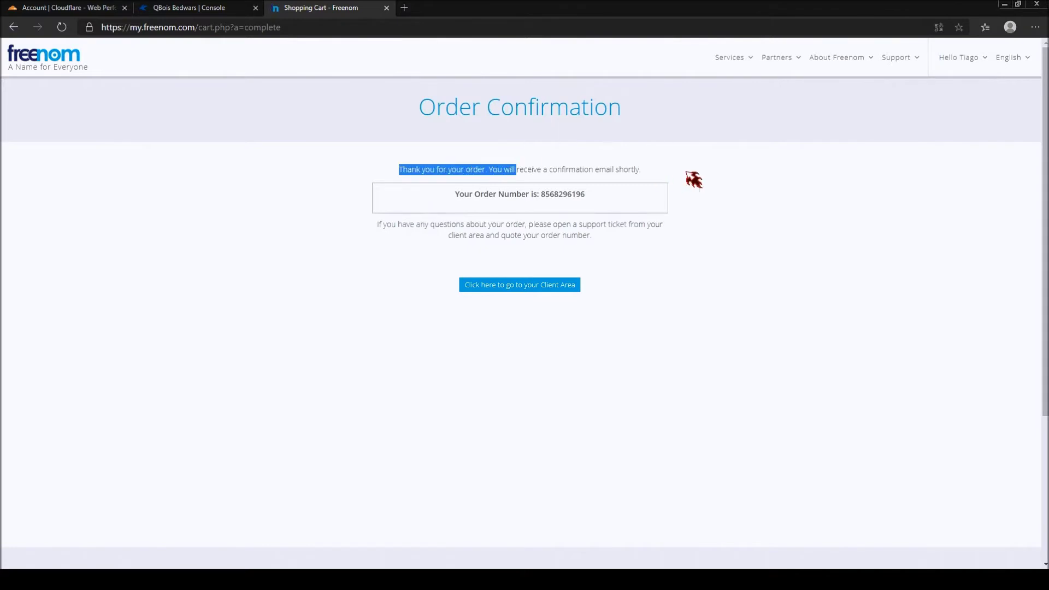
left_click(686, 175)
left_click(590, 206)
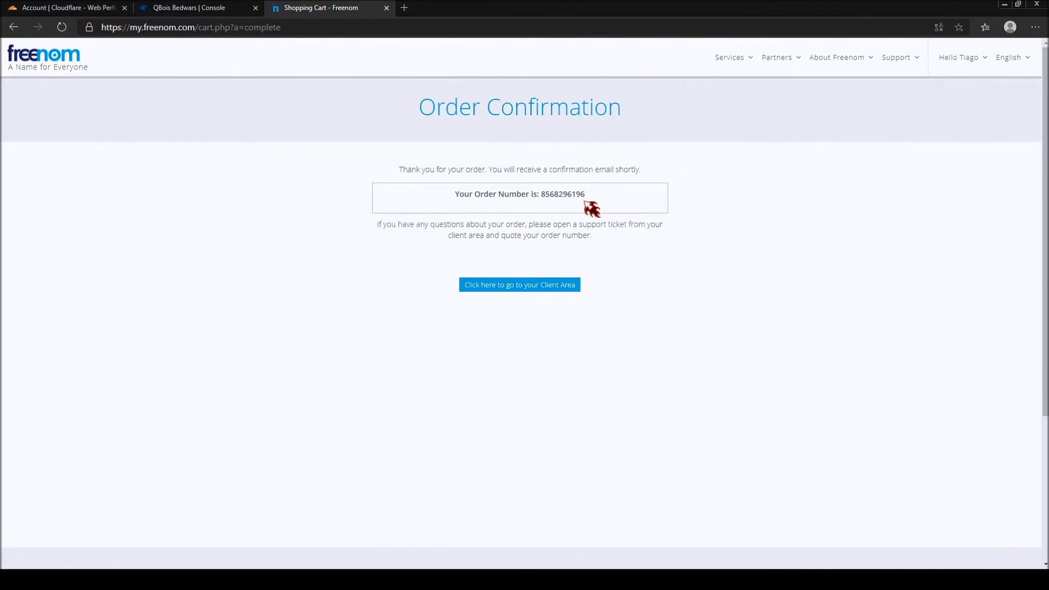
left_click(527, 281)
Go to Services > My Domains and confirm qboisbedwars.ga shows as Active
mouse_move(730, 62)
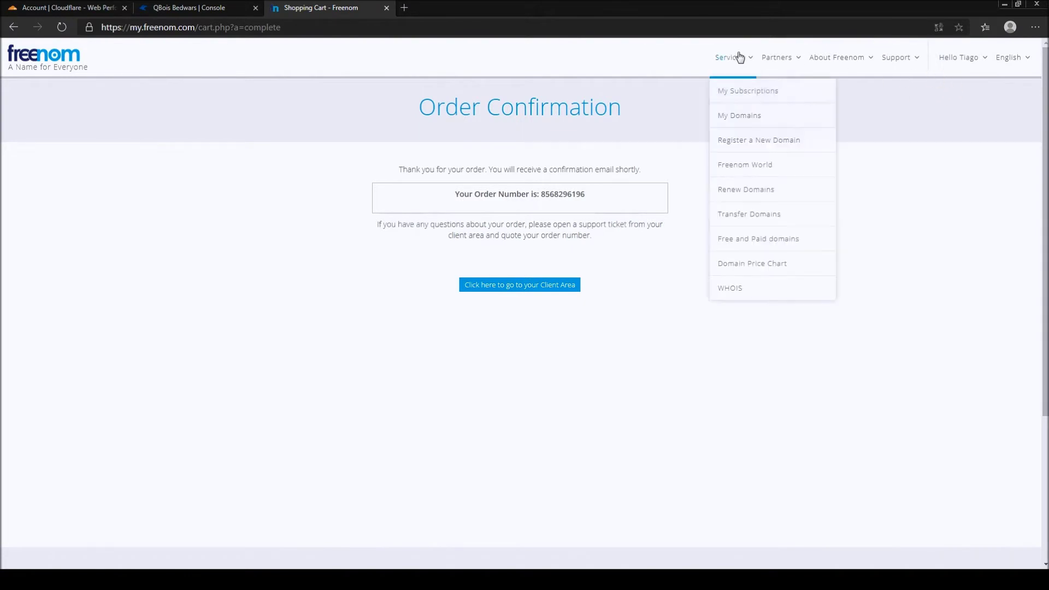
left_click(770, 119)
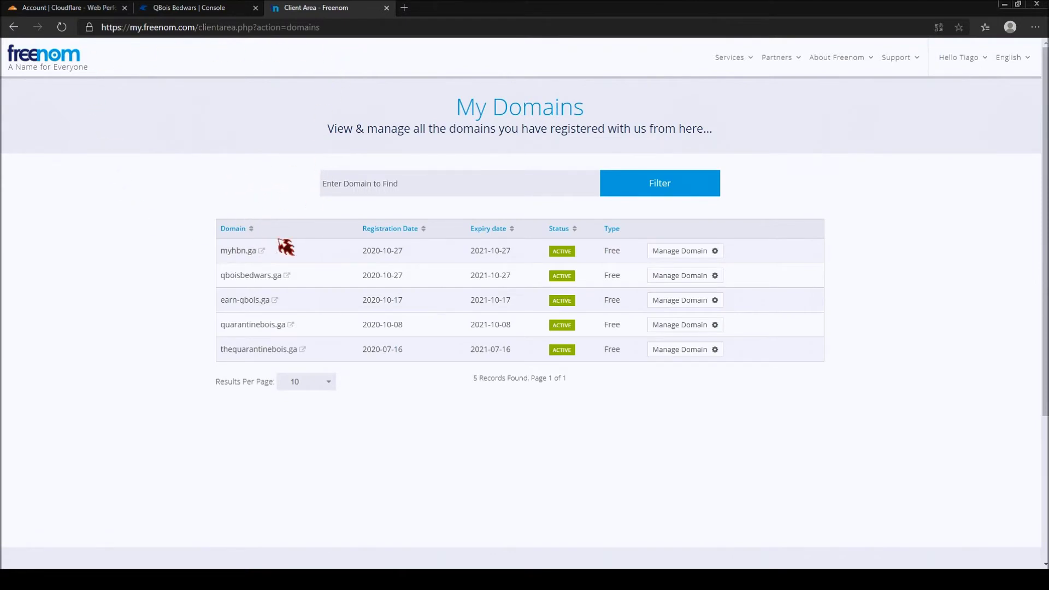
left_click_drag(307, 277, 227, 277)
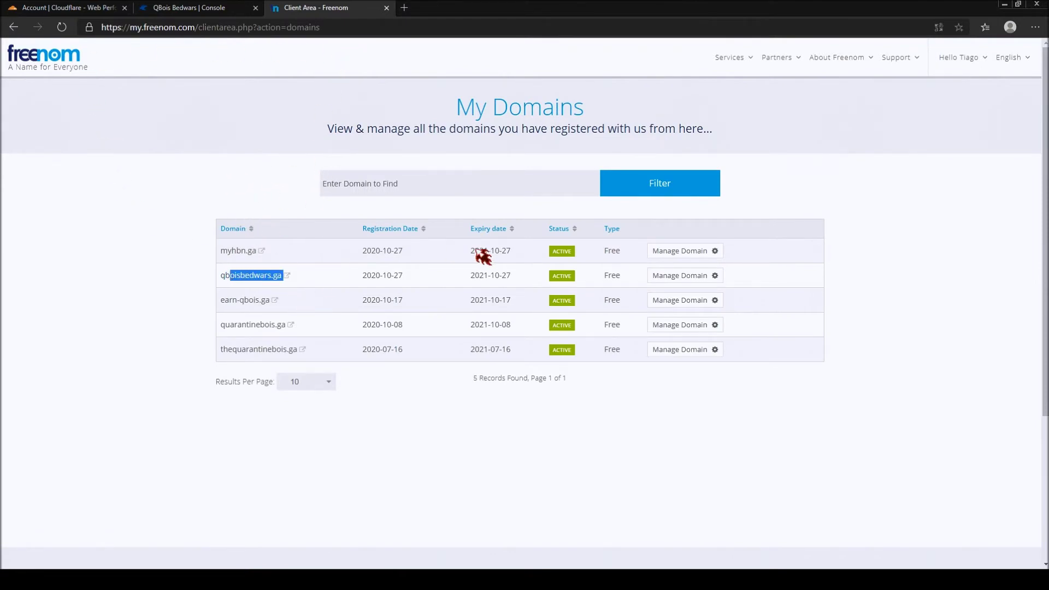
left_click_drag(547, 277, 642, 282)
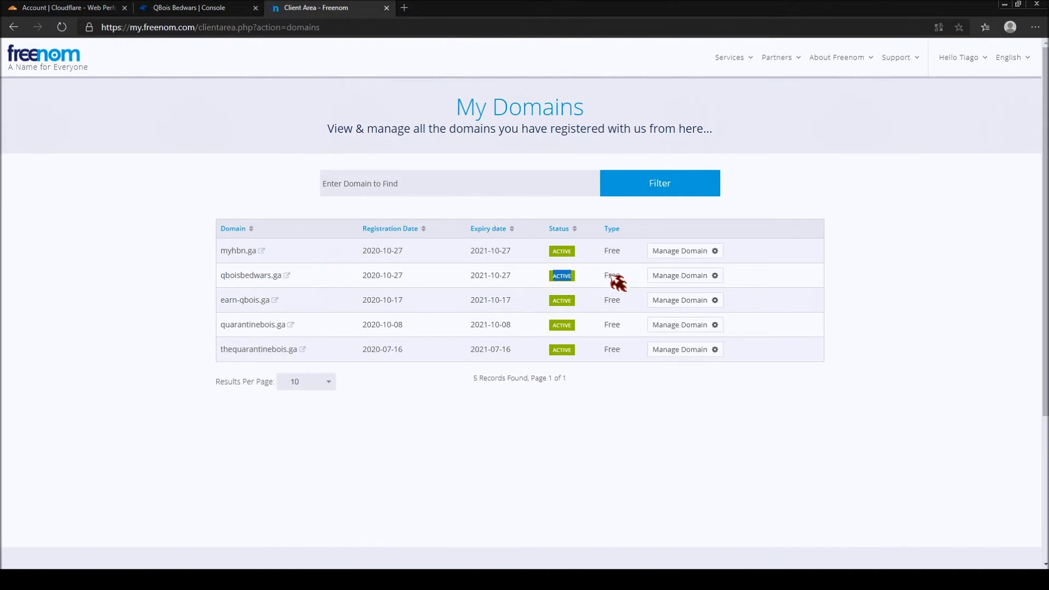
Choose 'Use custom nameservers' under Management Tools > Nameservers for qboisbedwars.ga, then return to Cloudflare
left_click(703, 276)
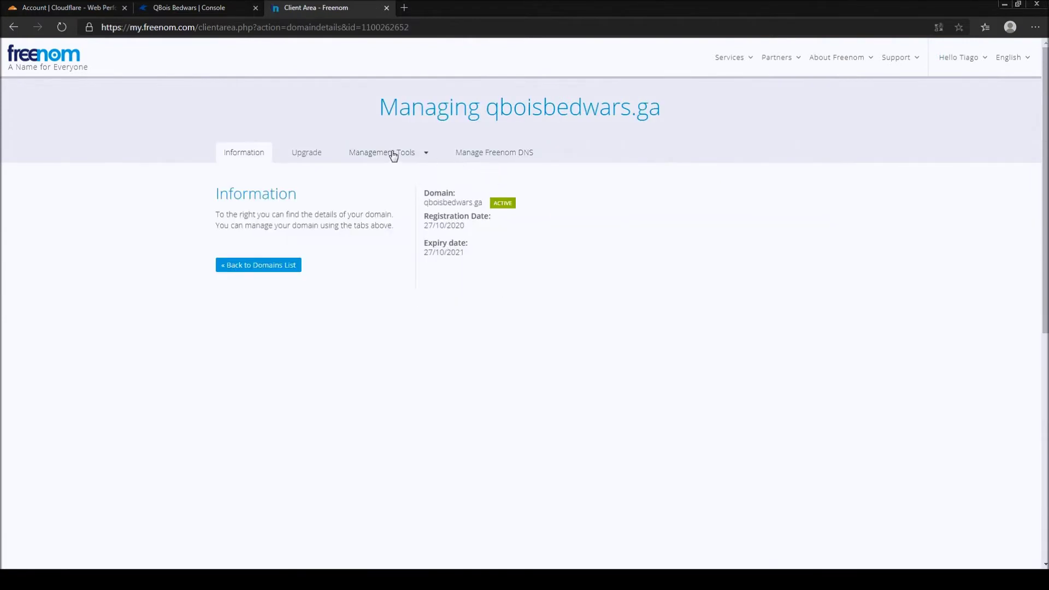
left_click(393, 155)
left_click(379, 177)
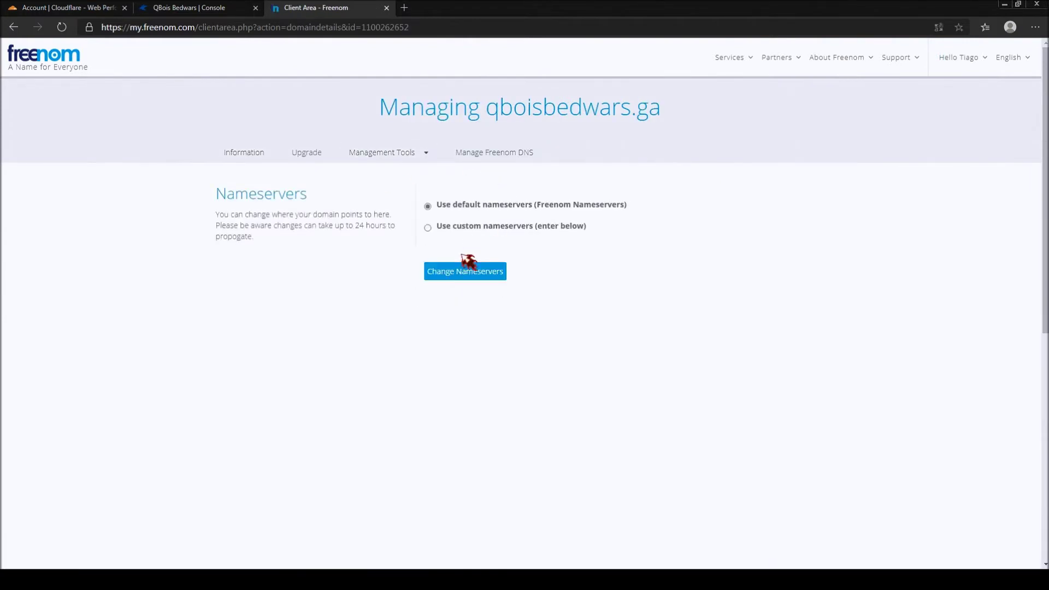
left_click(494, 233)
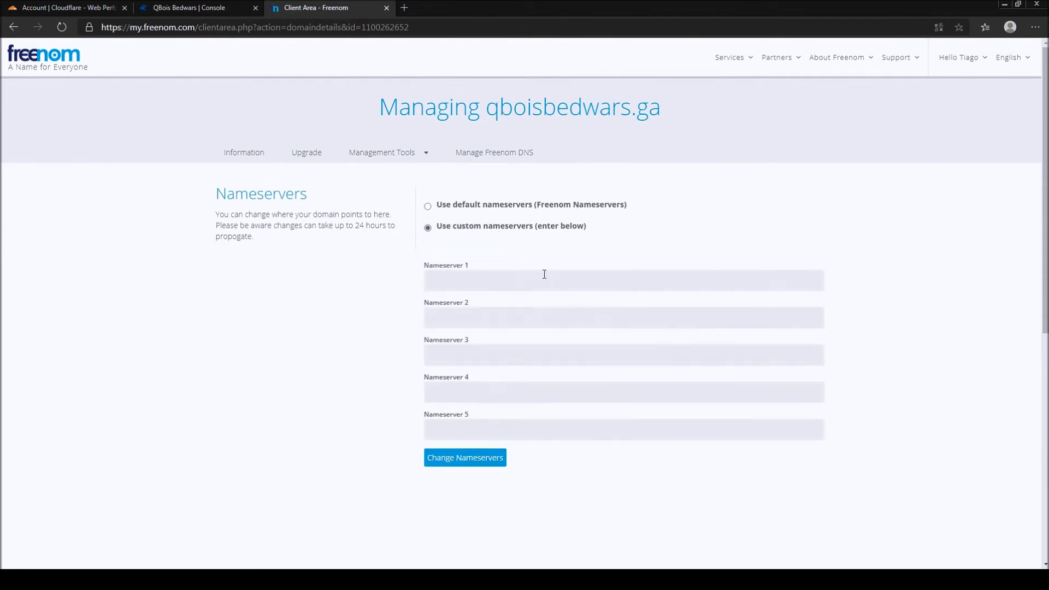
left_click(493, 276)
left_click(328, 277)
left_click(65, 8)
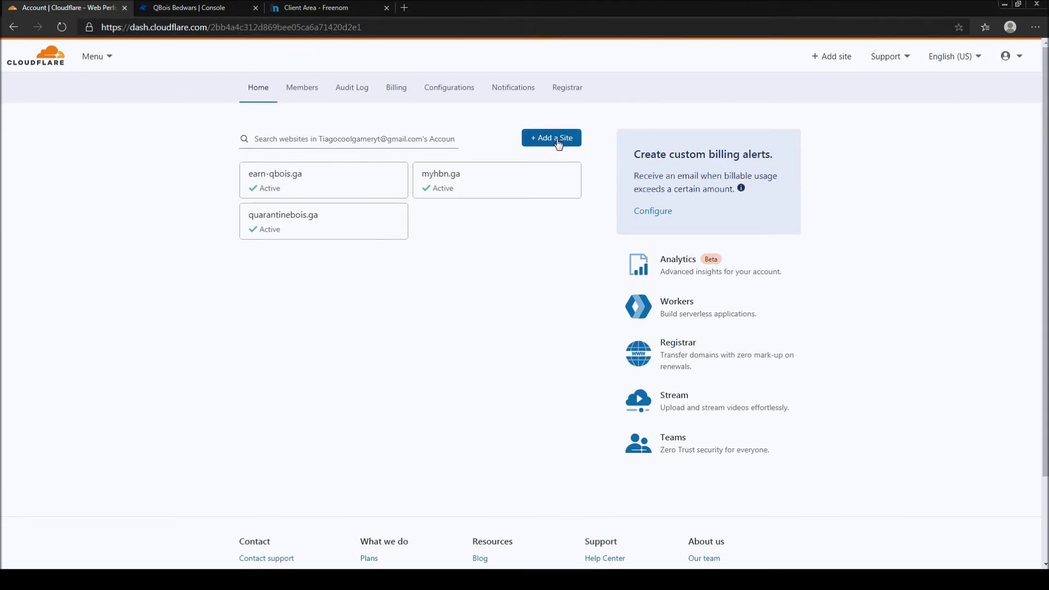
Submit qboisbedwars.ga in Cloudflare's Add a Site form and wait for the Select a plan page
left_click(551, 137)
left_click(382, 184)
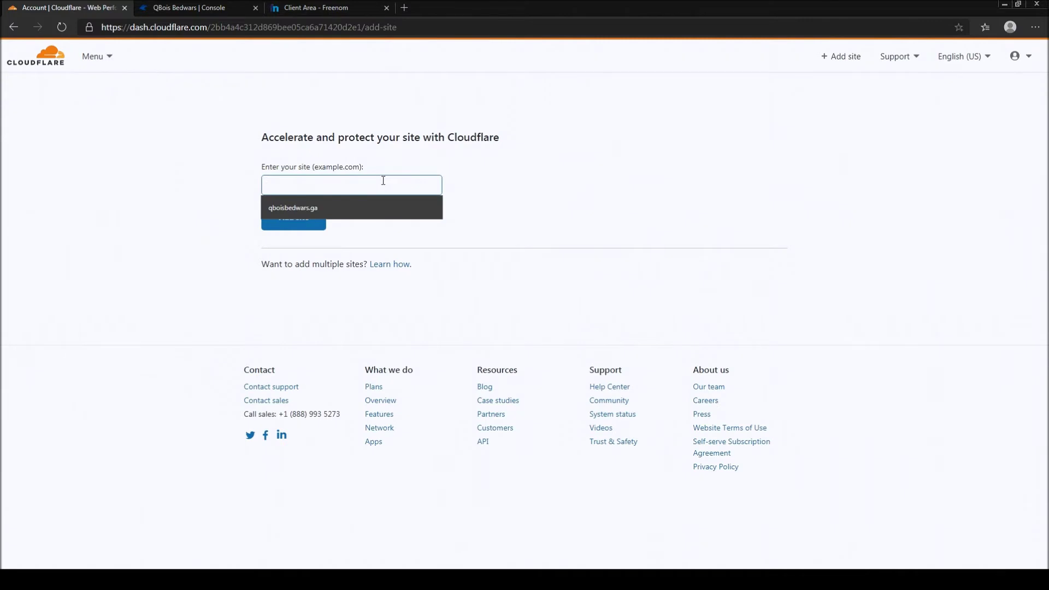
left_click(375, 215)
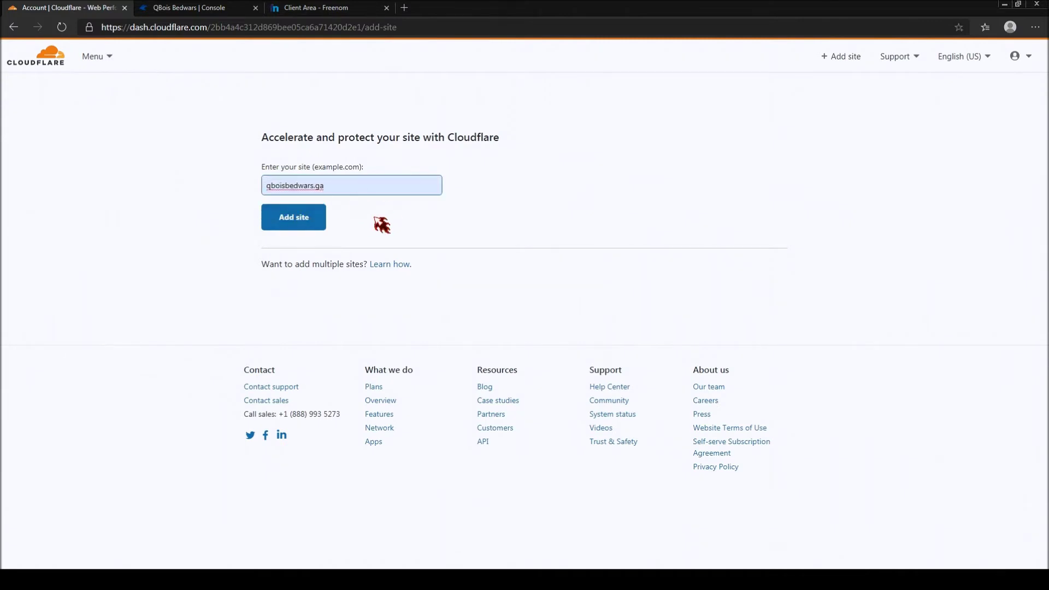
left_click(295, 220)
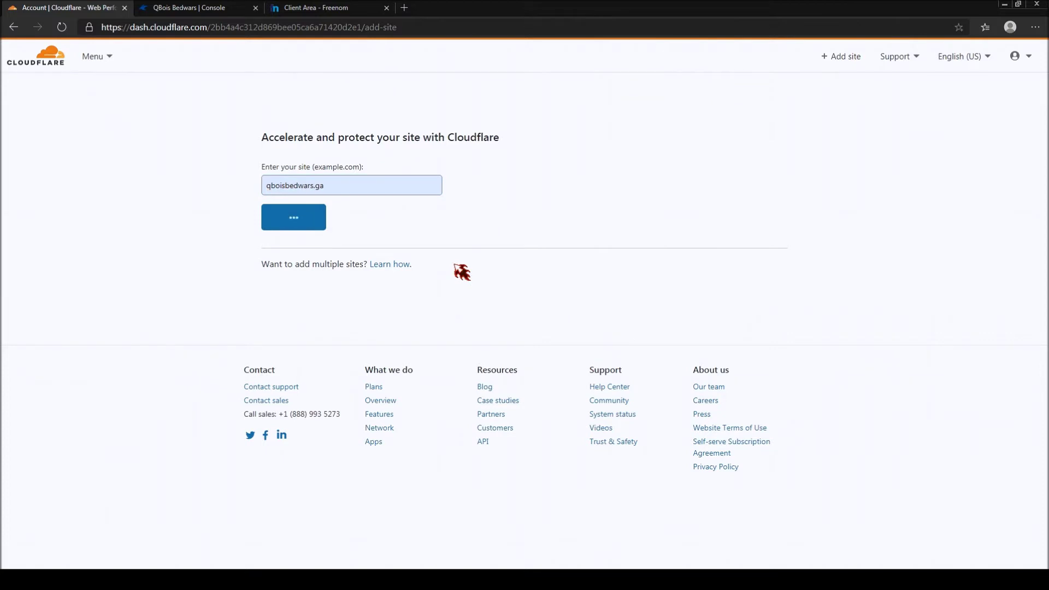
left_click(358, 7)
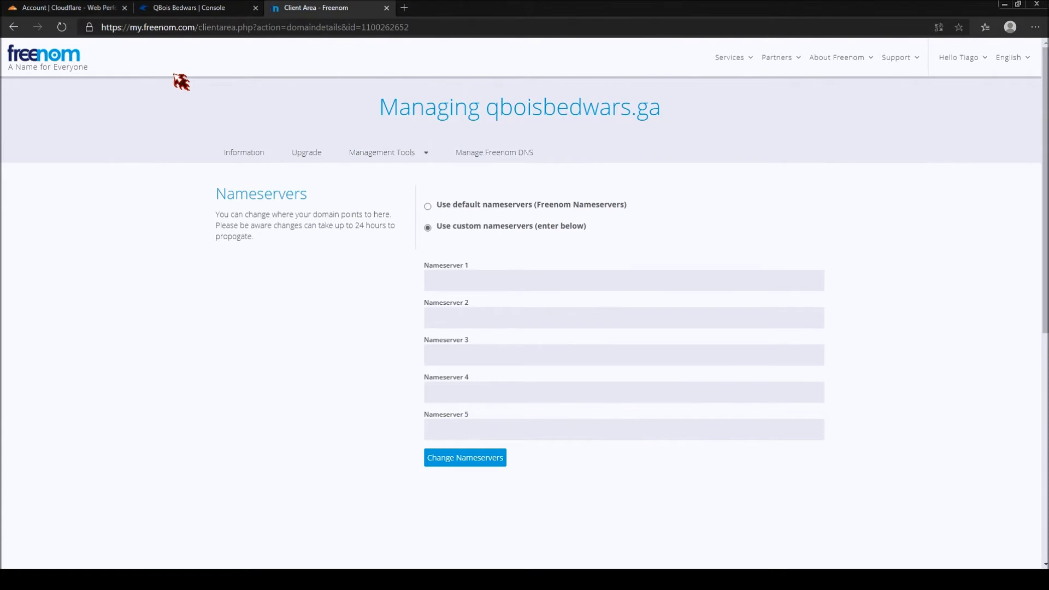
left_click(80, 7)
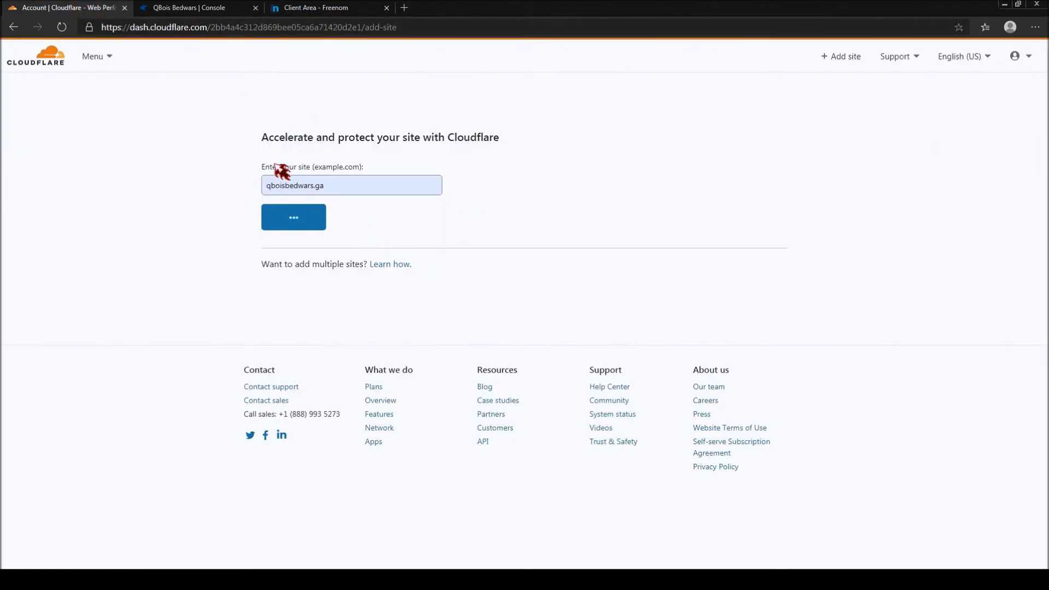
left_click_drag(264, 167, 303, 166)
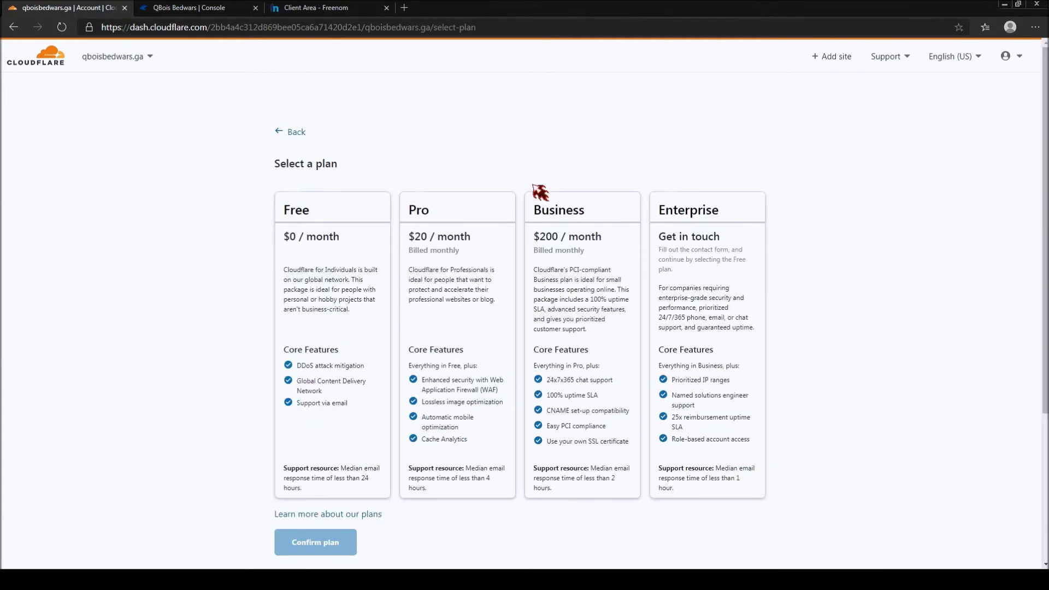
left_click_drag(343, 167, 271, 169)
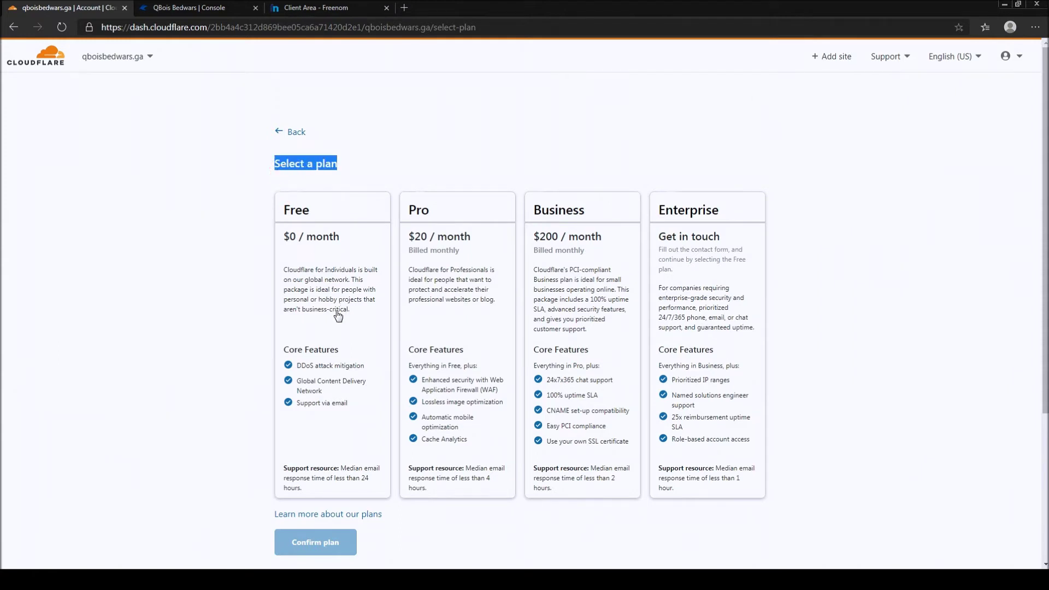
scroll(317, 298, "down", 2)
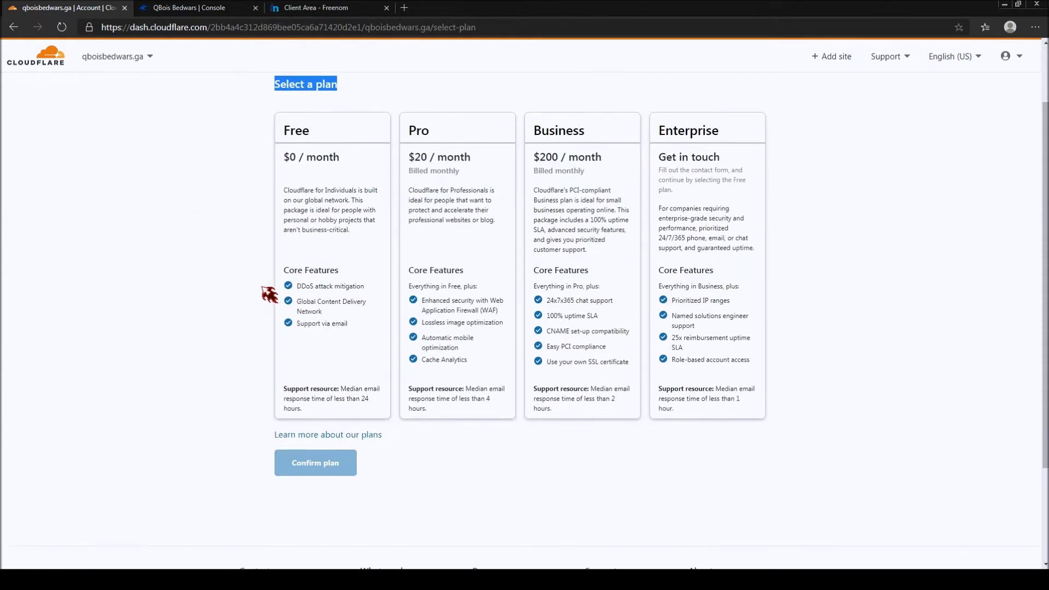